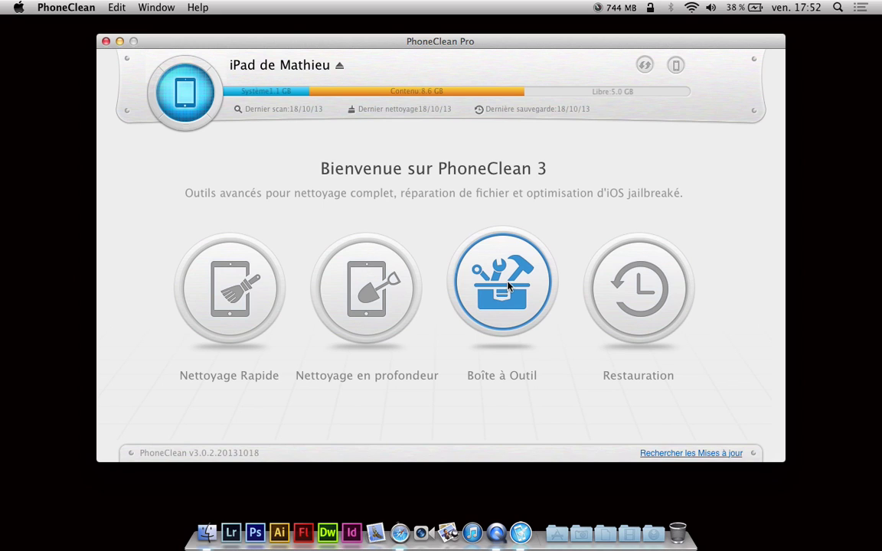
Step: View the iPad's Nettoyer les Apps tool in the toolbox, then return to the home screen
{"action": "left_click", "coordinate": [476, 308]}
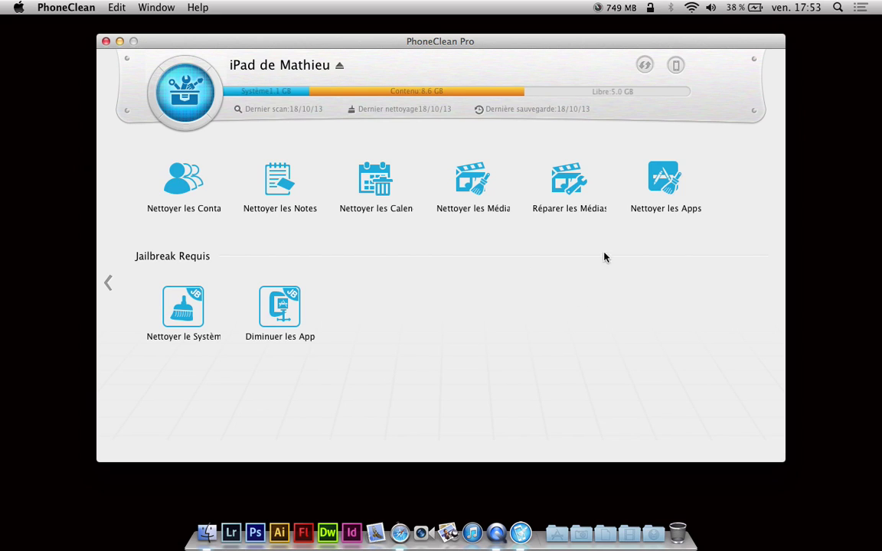
{"action": "left_click", "coordinate": [664, 188]}
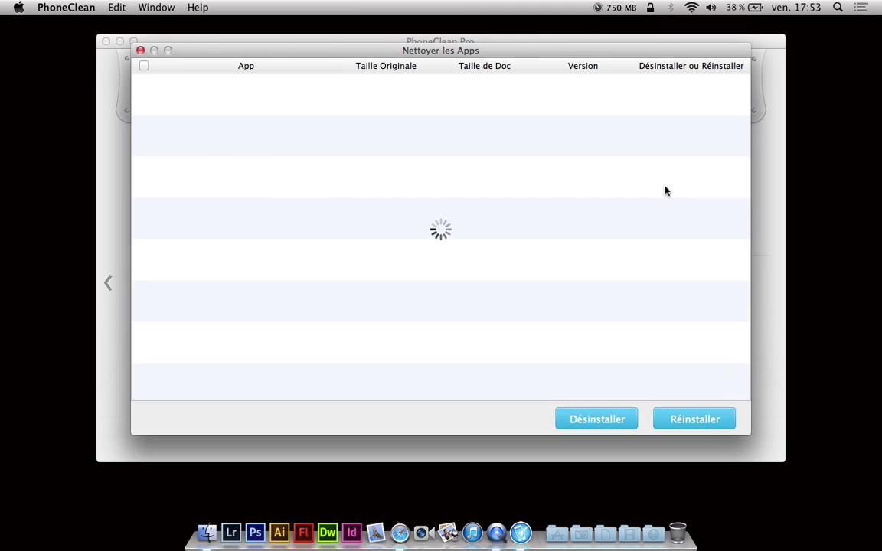
{"action": "left_click", "coordinate": [140, 50]}
{"action": "left_click", "coordinate": [111, 282]}
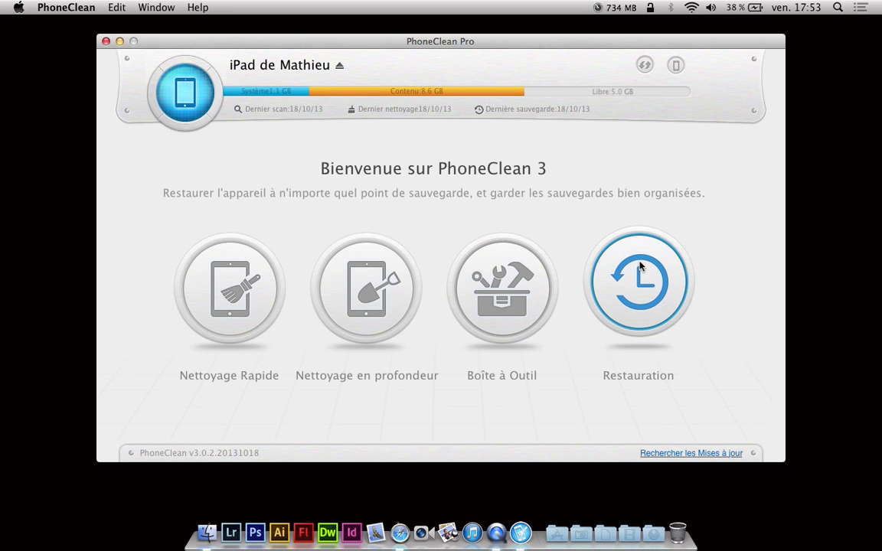
Step: Run a Nettoyage Rapide scan of the iPad, clean the files found, refresh the device and return to the home screen
{"action": "left_click", "coordinate": [239, 282]}
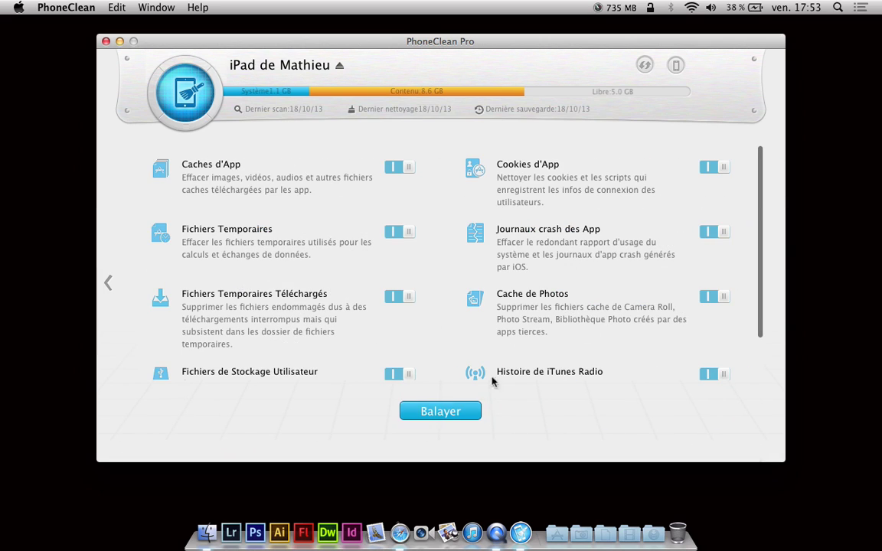
{"action": "scroll", "coordinate": [477, 330], "scroll_direction": "down", "scroll_amount": 3}
{"action": "left_click", "coordinate": [433, 411]}
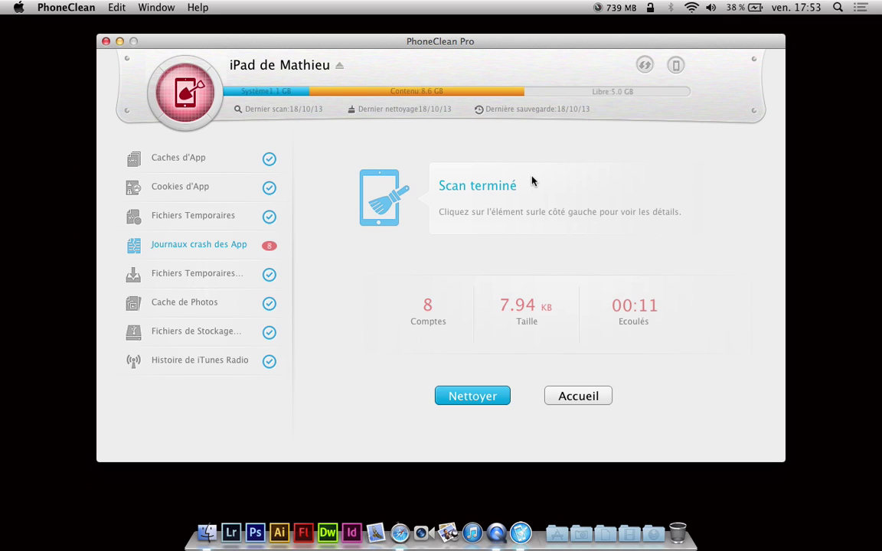
{"action": "left_click", "coordinate": [486, 392]}
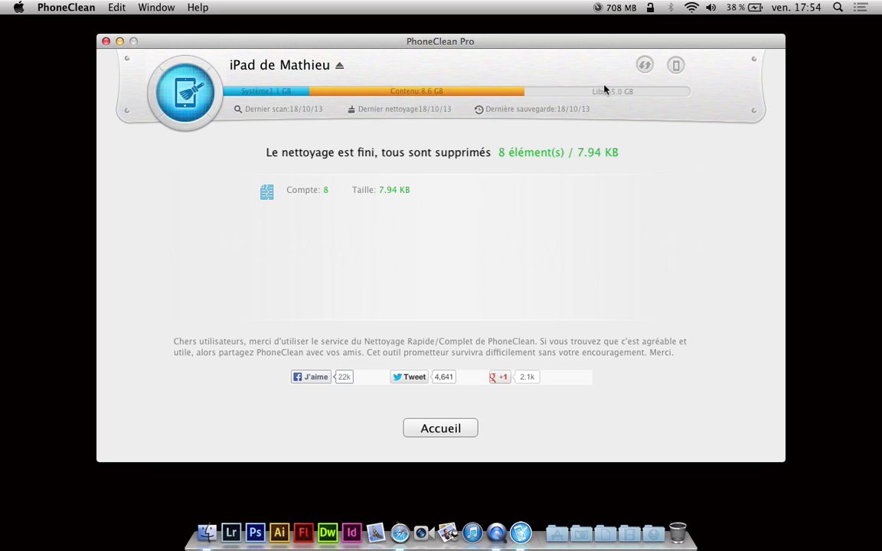
{"action": "left_click", "coordinate": [645, 65]}
{"action": "left_click", "coordinate": [441, 429]}
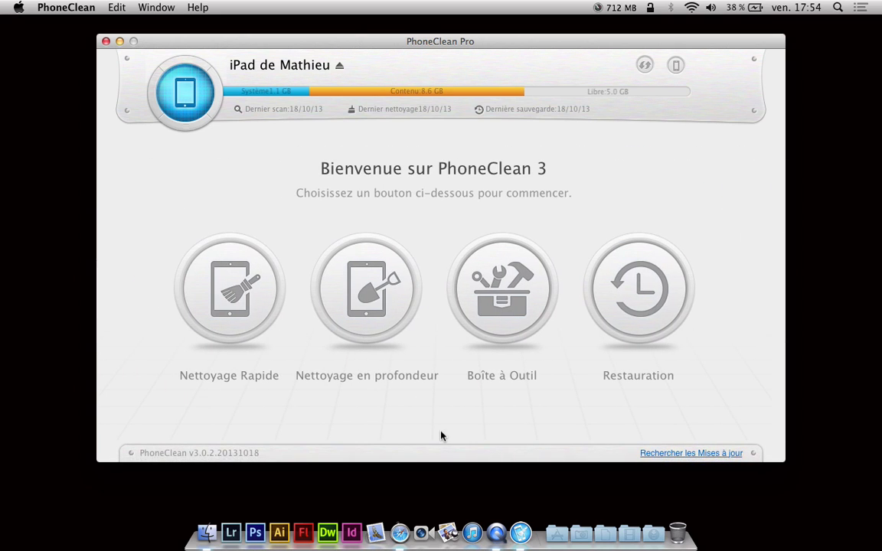
Step: Examine the original and document sizes of the iPad's installed apps in Nettoyer les Apps, then close the list
{"action": "left_click", "coordinate": [477, 294]}
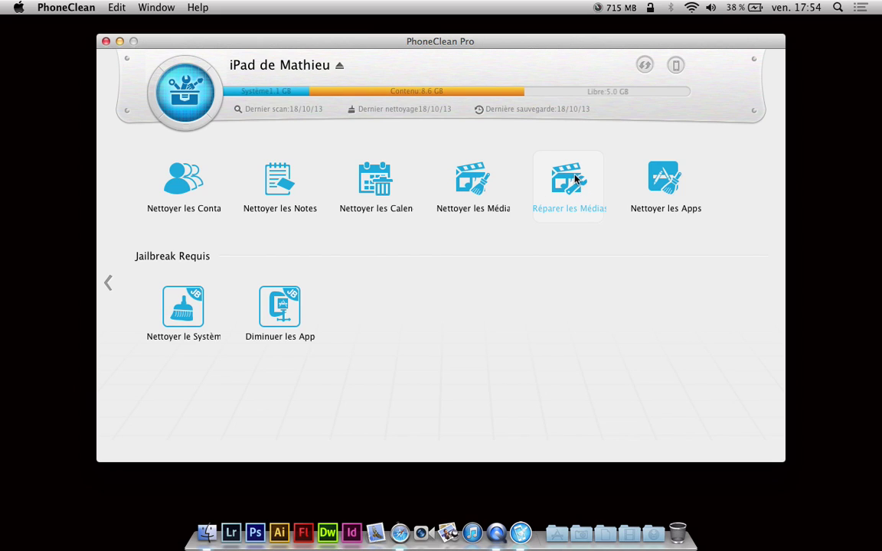
{"action": "left_click", "coordinate": [659, 196]}
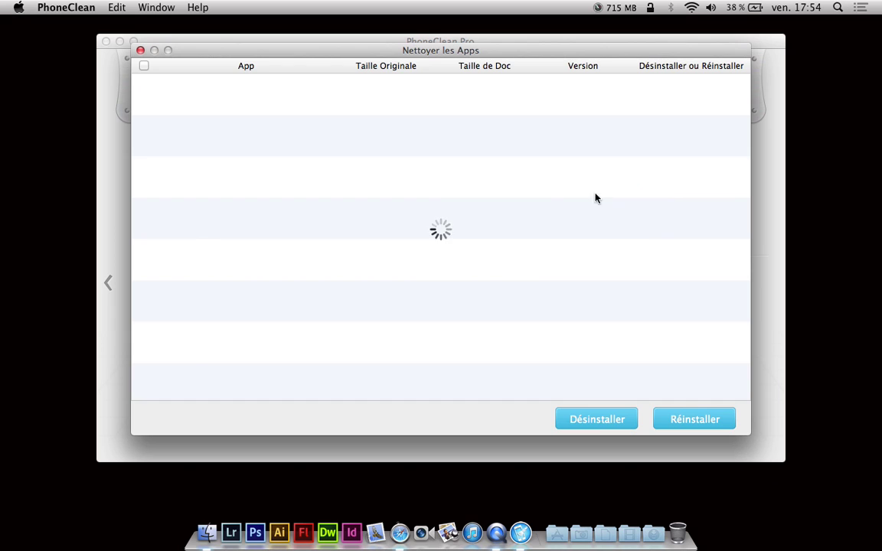
{"action": "left_click_drag", "start_coordinate": [441, 52], "coordinate": [454, 73]}
{"action": "scroll", "coordinate": [506, 189], "scroll_direction": "down", "scroll_amount": 2}
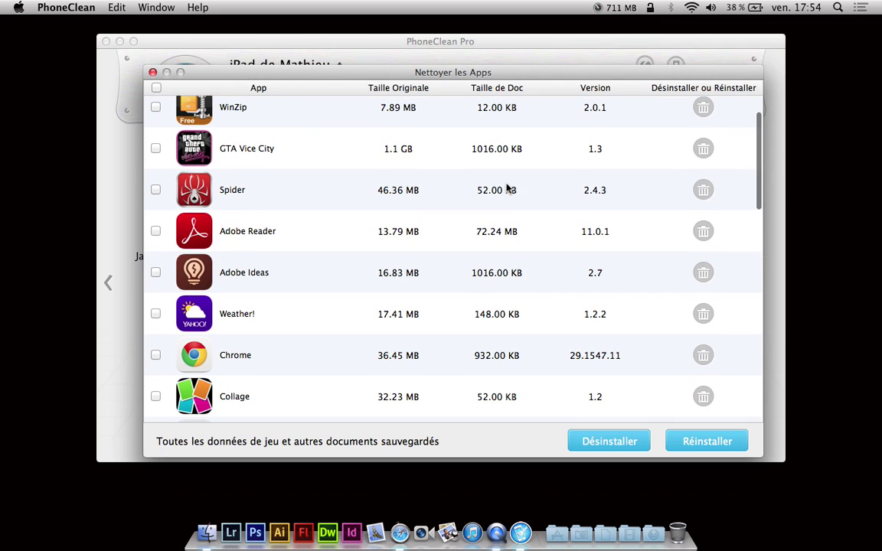
{"action": "scroll", "coordinate": [506, 189], "scroll_direction": "down", "scroll_amount": 2}
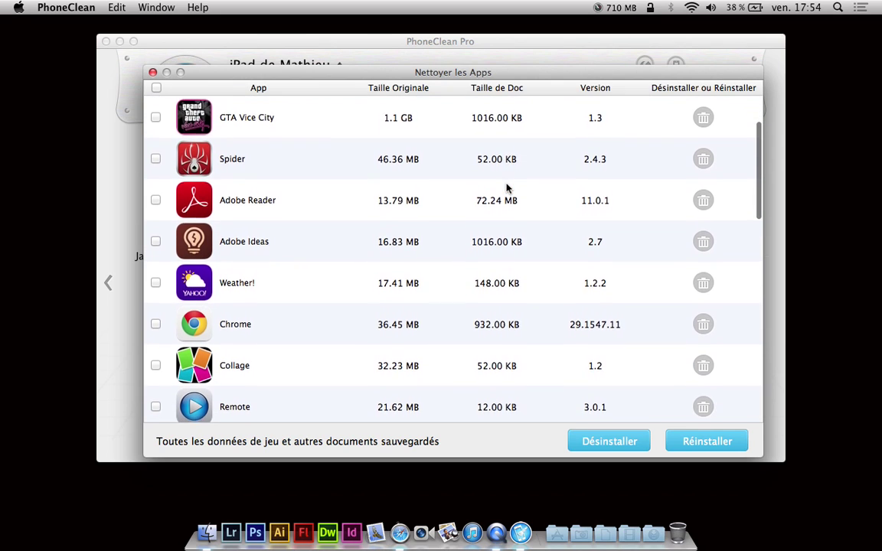
{"action": "scroll", "coordinate": [506, 189], "scroll_direction": "down", "scroll_amount": 2}
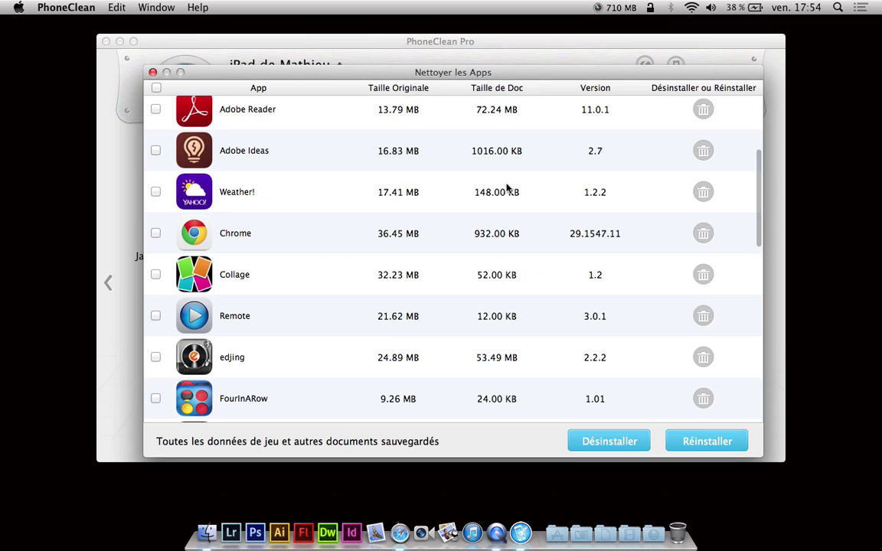
{"action": "scroll", "coordinate": [506, 190], "scroll_direction": "down", "scroll_amount": 1}
{"action": "scroll", "coordinate": [506, 189], "scroll_direction": "down", "scroll_amount": 3}
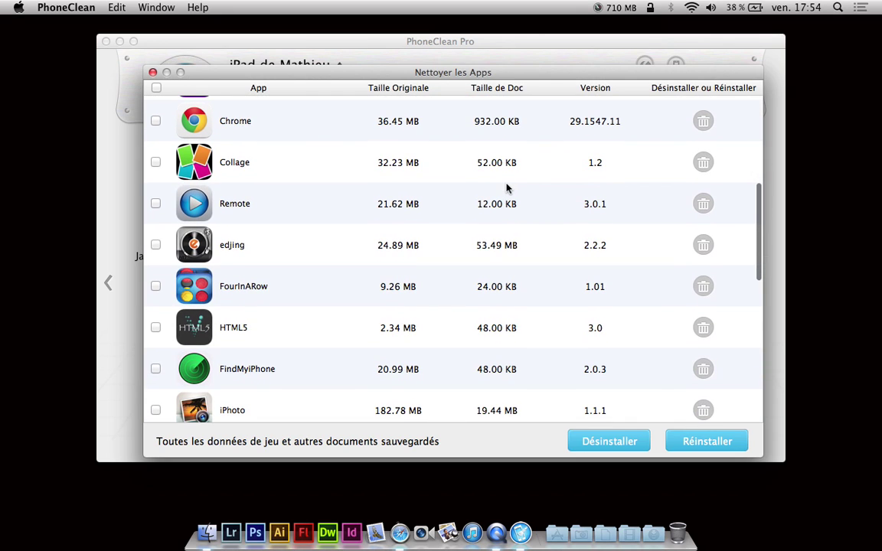
{"action": "scroll", "coordinate": [506, 189], "scroll_direction": "down", "scroll_amount": 3}
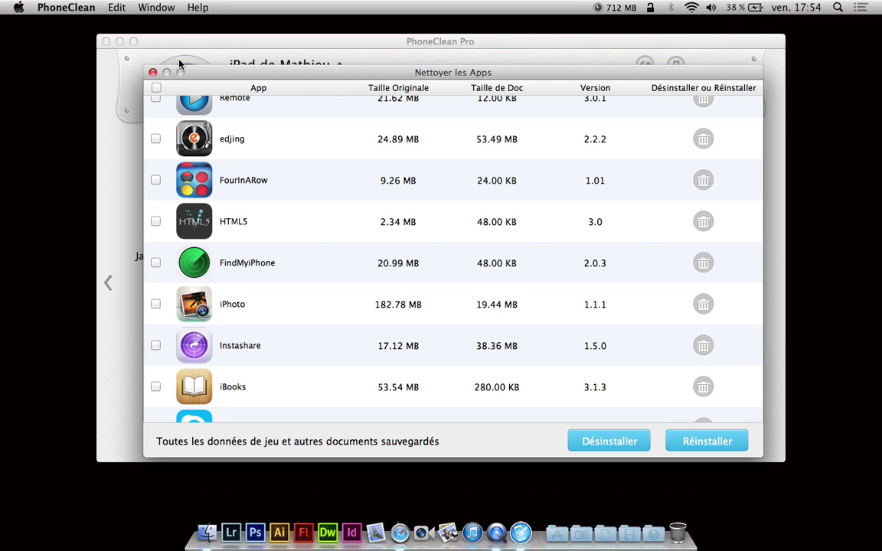
{"action": "left_click", "coordinate": [153, 72]}
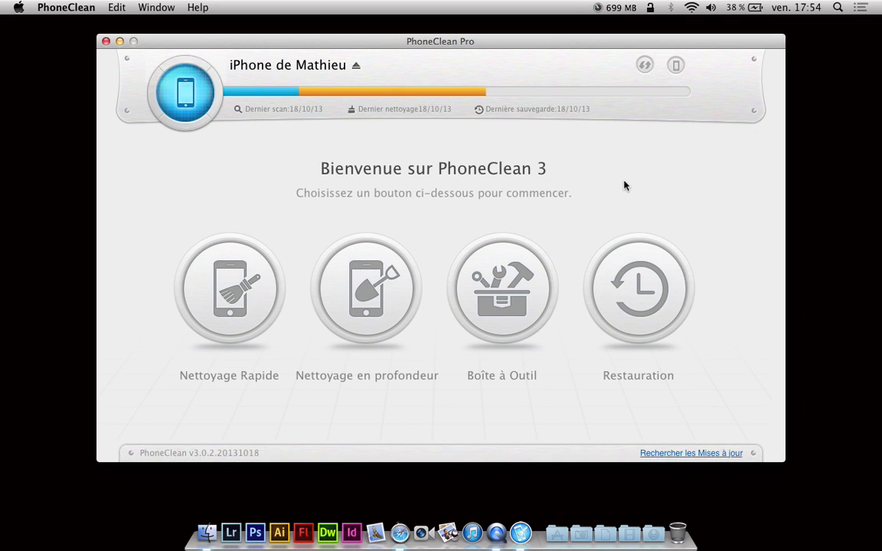
Step: Reinstall the Train Info app on the iPhone through Nettoyer les Apps in the toolbox
{"action": "left_click", "coordinate": [468, 291]}
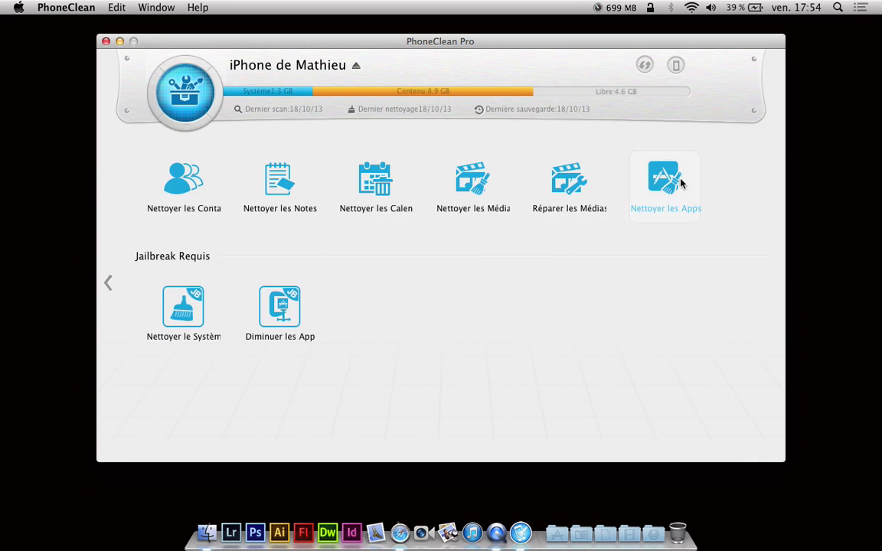
{"action": "left_click", "coordinate": [682, 183]}
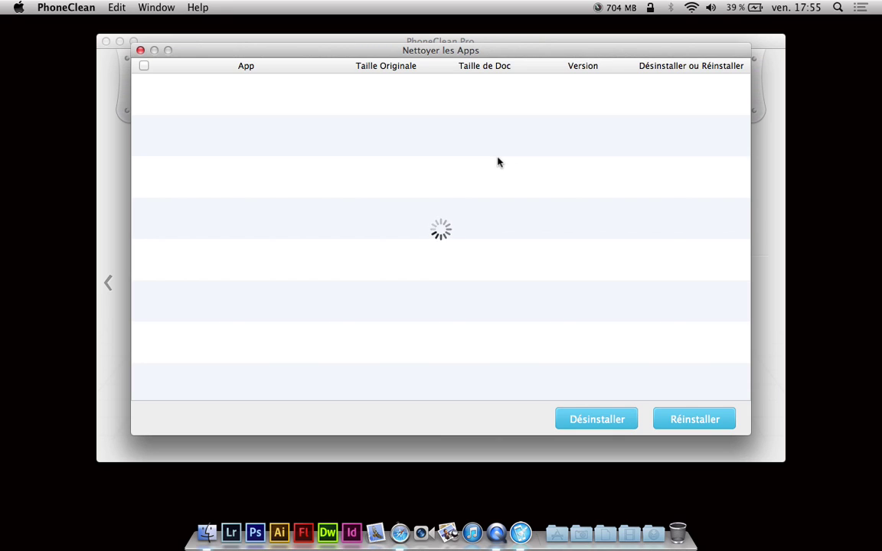
{"action": "left_click_drag", "start_coordinate": [460, 52], "coordinate": [483, 75]}
{"action": "scroll", "coordinate": [509, 178], "scroll_direction": "down", "scroll_amount": 15}
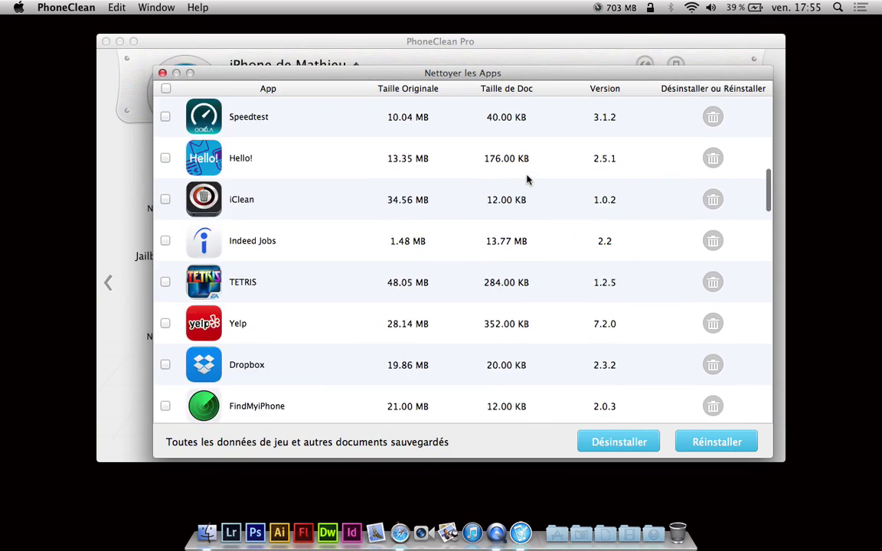
{"action": "scroll", "coordinate": [527, 184], "scroll_direction": "down", "scroll_amount": 15}
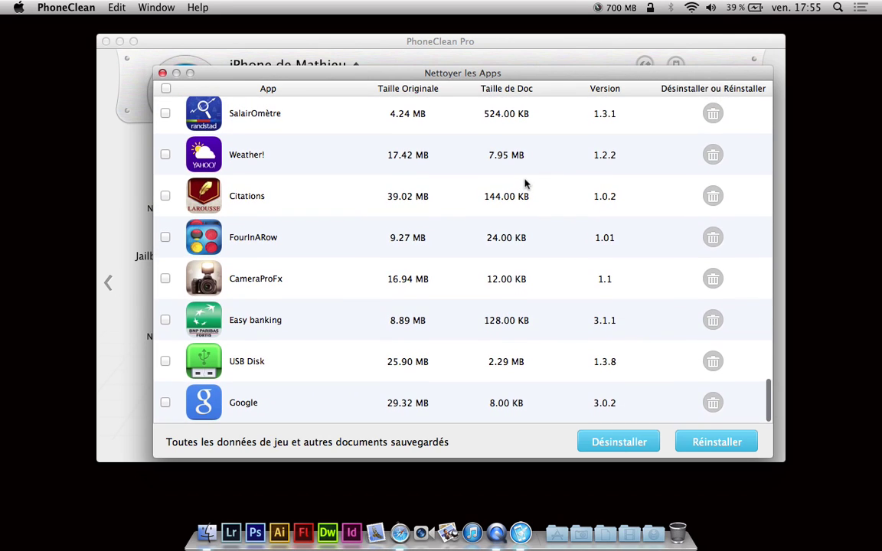
{"action": "scroll", "coordinate": [424, 274], "scroll_direction": "up", "scroll_amount": 10}
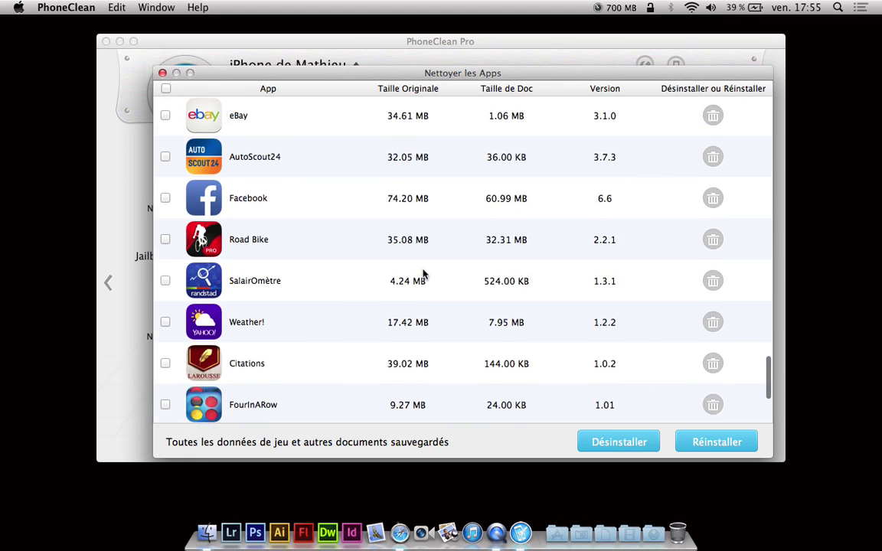
{"action": "scroll", "coordinate": [424, 274], "scroll_direction": "up", "scroll_amount": 10}
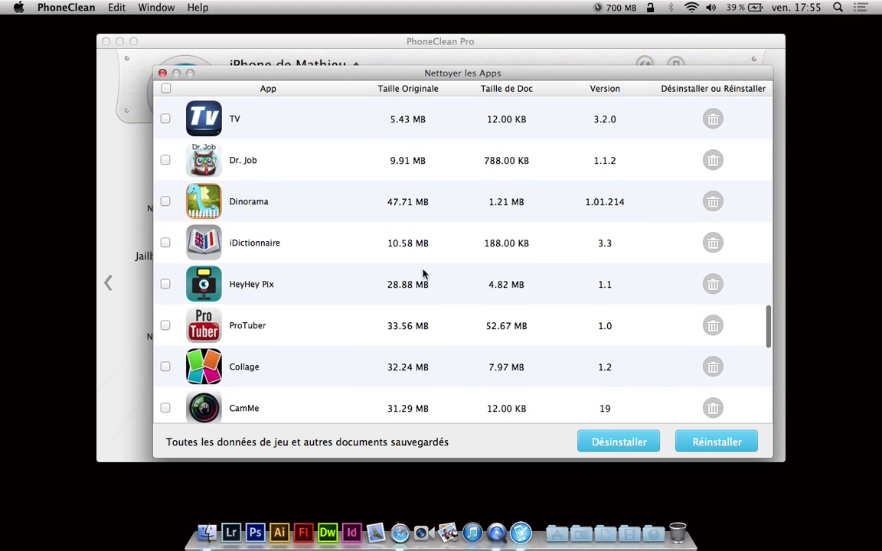
{"action": "scroll", "coordinate": [423, 274], "scroll_direction": "up", "scroll_amount": 5}
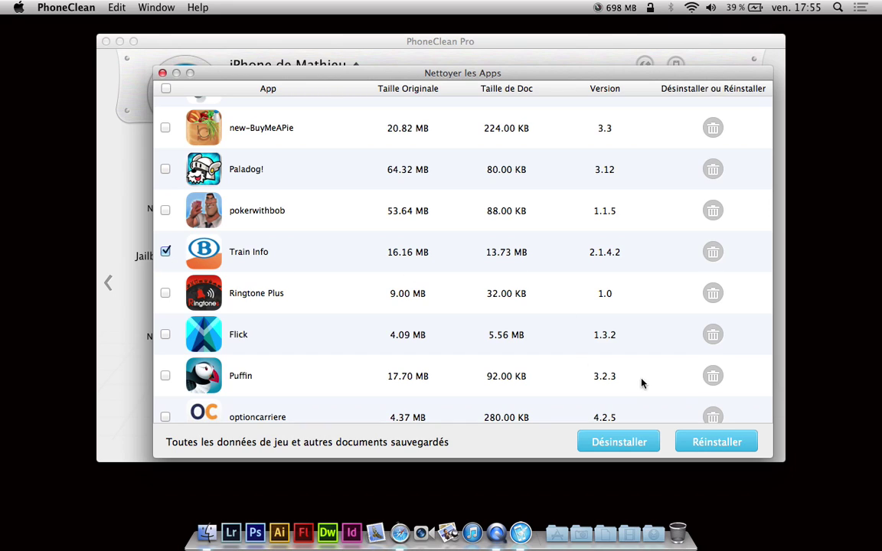
{"action": "left_click", "coordinate": [725, 444]}
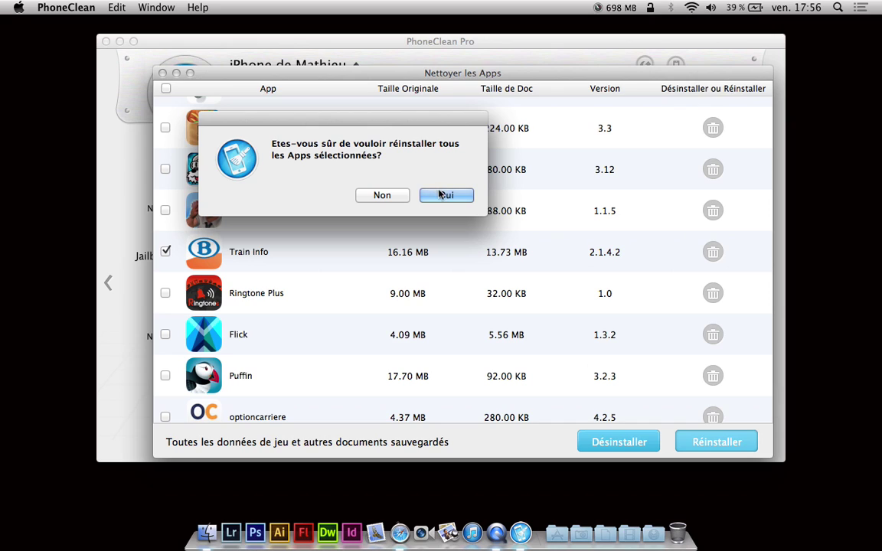
{"action": "left_click", "coordinate": [442, 195]}
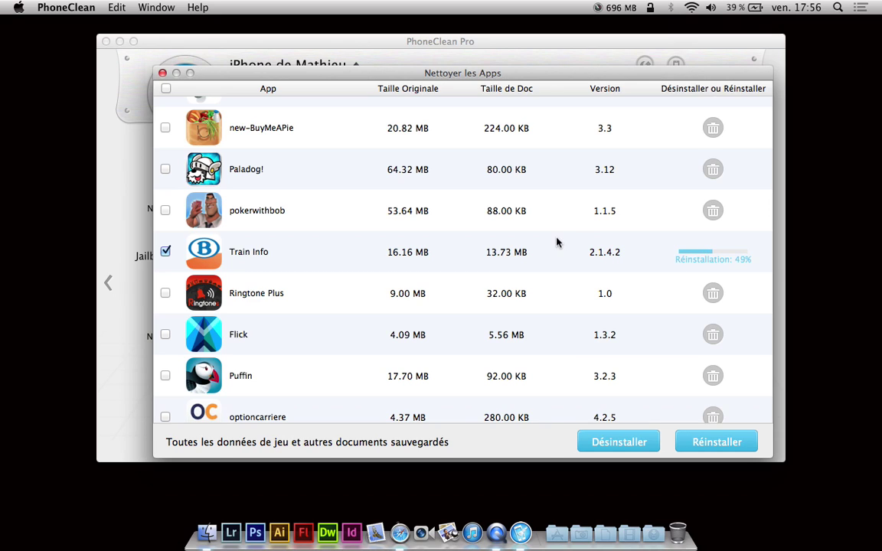
Step: Check Train Info's document size after reinstallation, then close the app list and return to the home screen
{"action": "scroll", "coordinate": [556, 242], "scroll_direction": "down", "scroll_amount": 1}
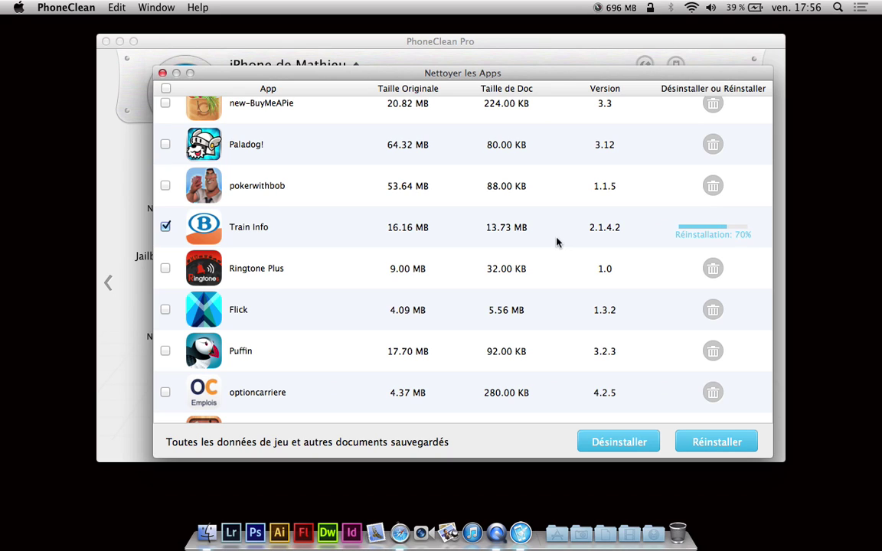
{"action": "scroll", "coordinate": [557, 242], "scroll_direction": "up", "scroll_amount": 1}
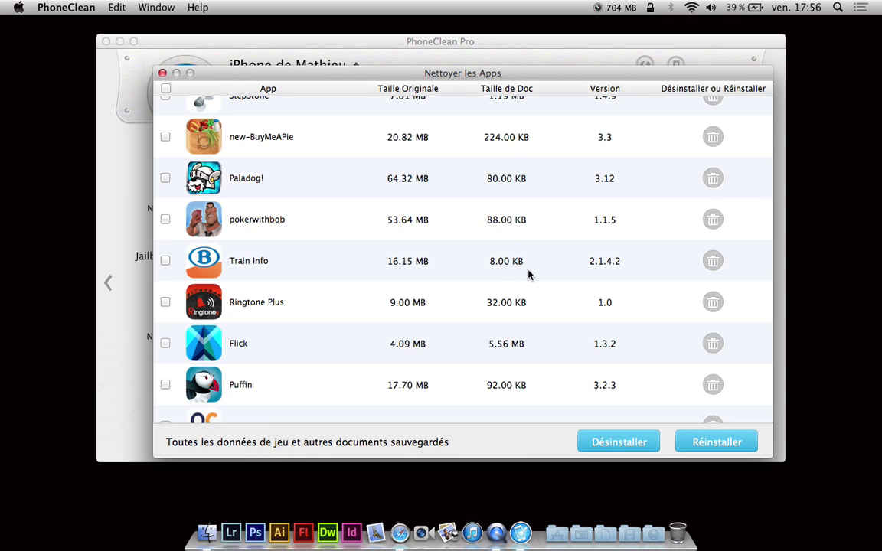
{"action": "scroll", "coordinate": [560, 258], "scroll_direction": "down", "scroll_amount": 3}
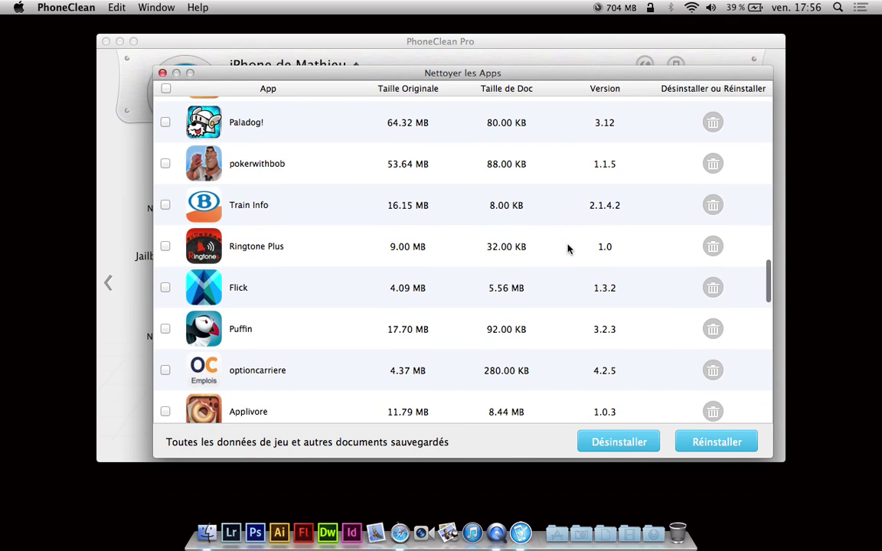
{"action": "scroll", "coordinate": [569, 248], "scroll_direction": "down", "scroll_amount": 4}
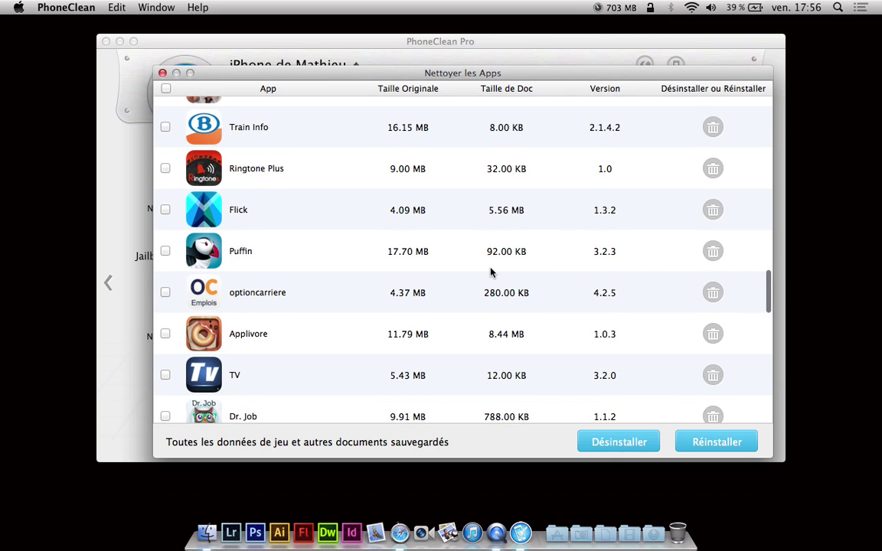
{"action": "scroll", "coordinate": [491, 272], "scroll_direction": "up", "scroll_amount": 10}
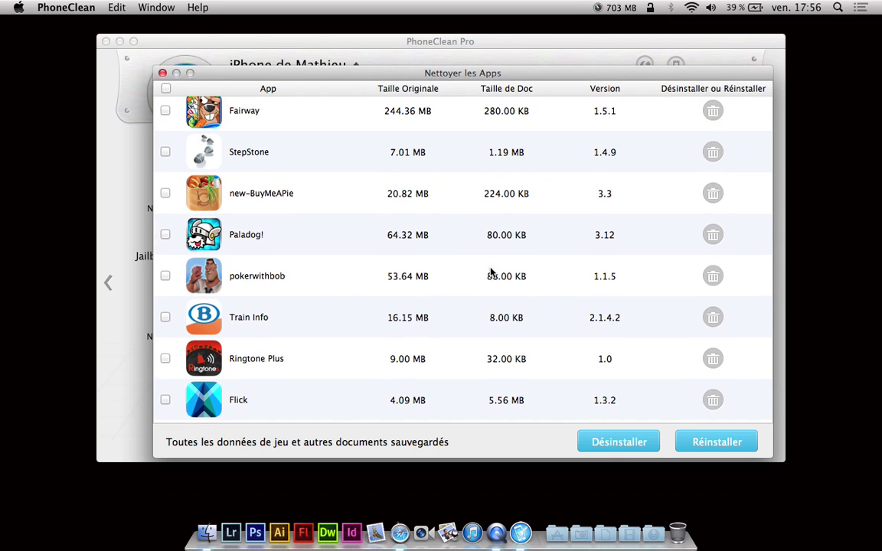
{"action": "scroll", "coordinate": [491, 272], "scroll_direction": "up", "scroll_amount": 1}
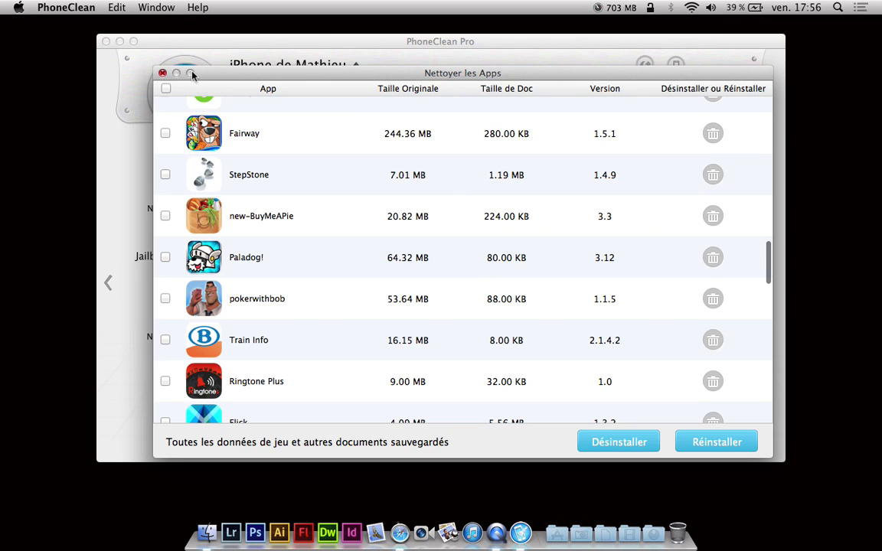
{"action": "left_click", "coordinate": [162, 73]}
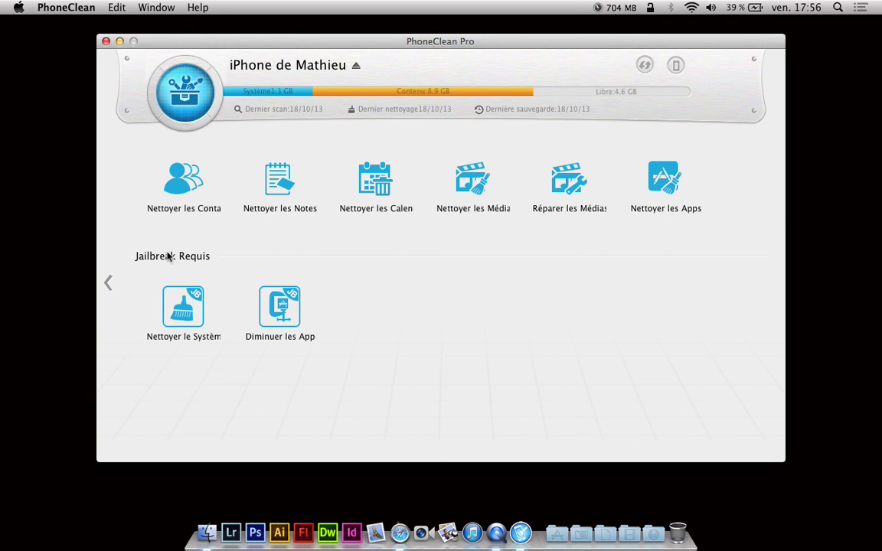
{"action": "left_click", "coordinate": [112, 264]}
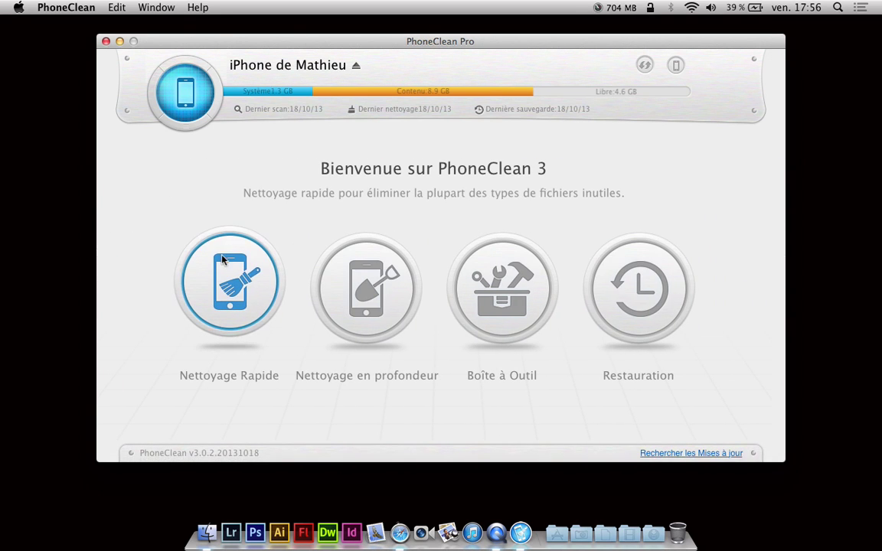